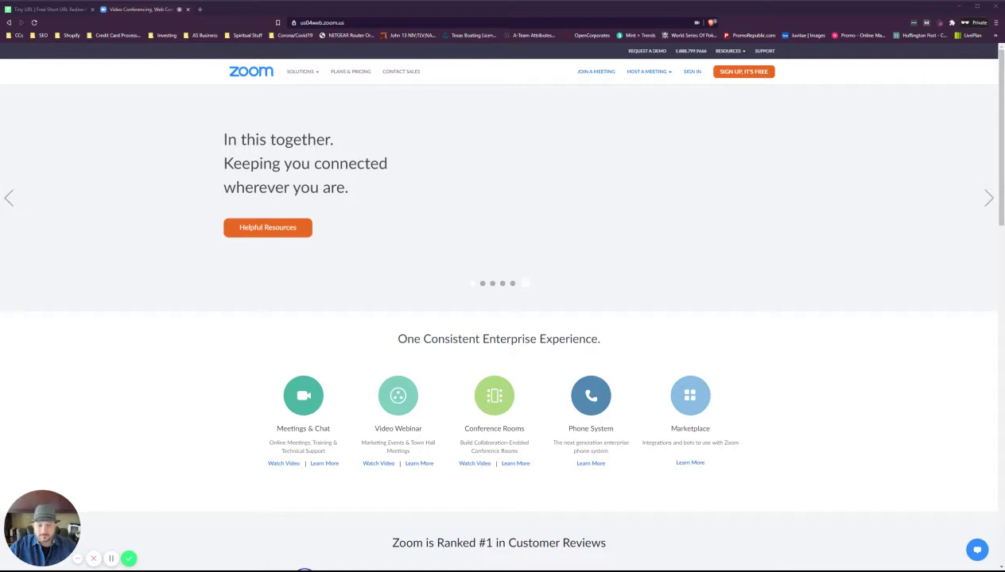
Sign in to the Zoom web portal with the account e-mail address and password
left_click(692, 74)
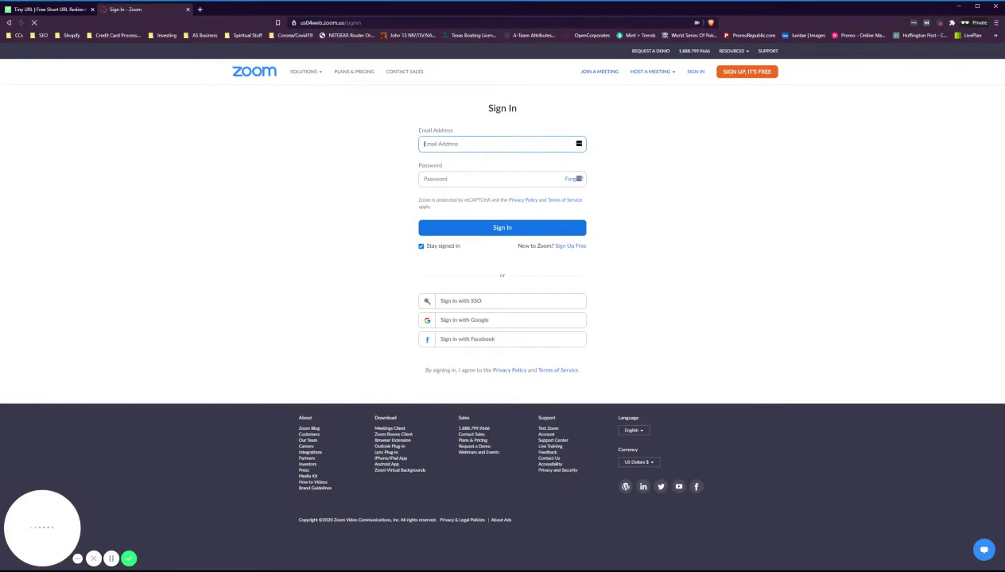
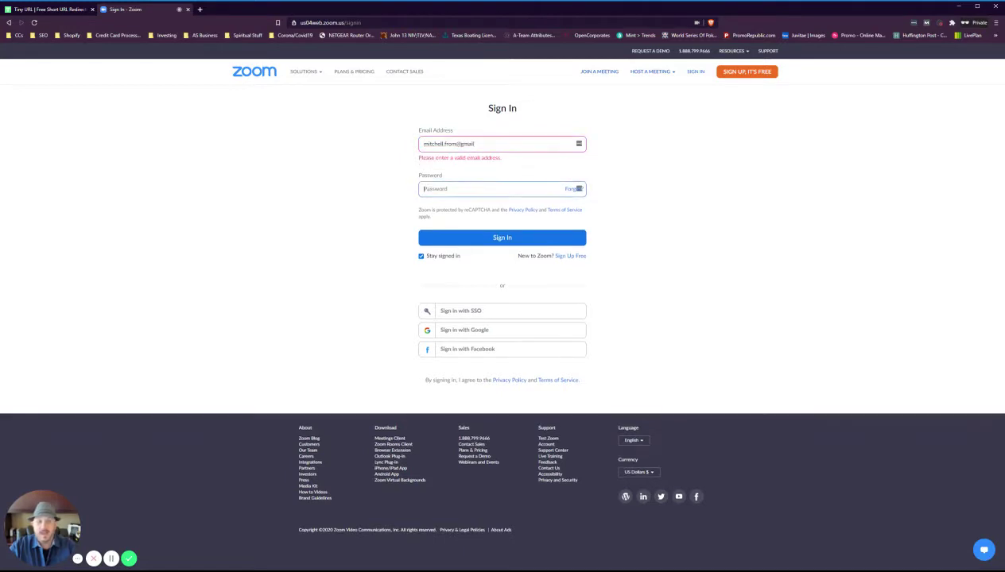
key("ctrl+a")
key("Right")
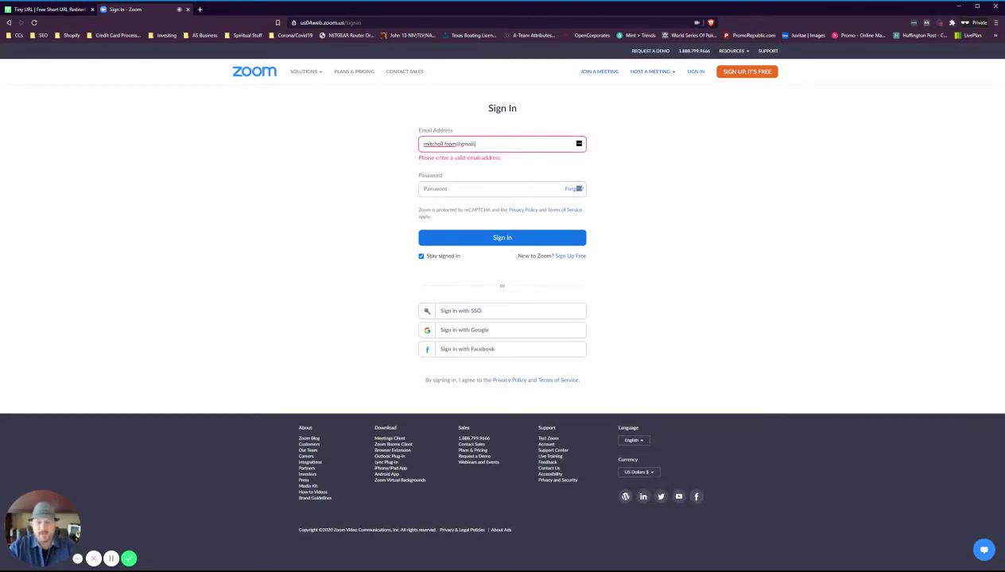
key("Tab")
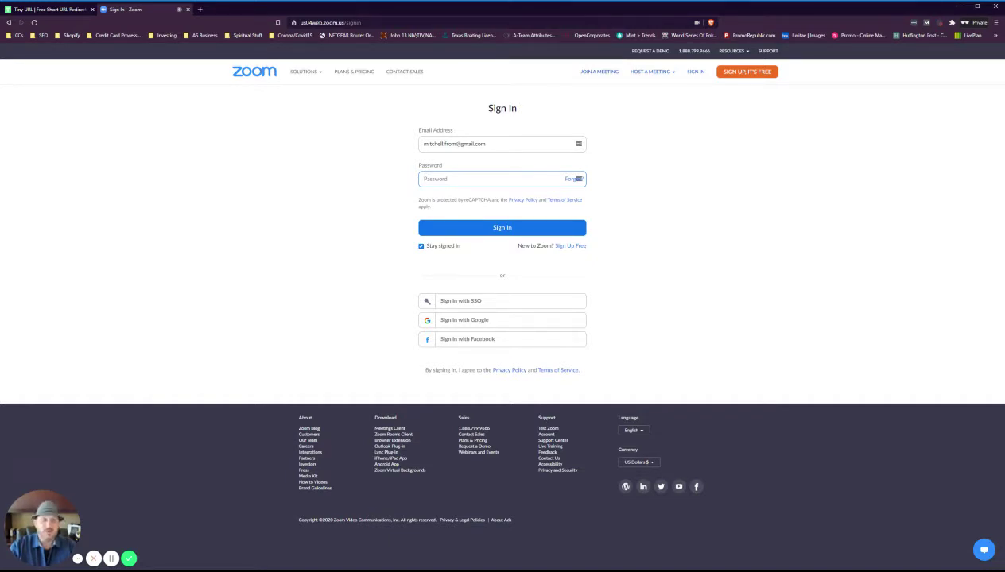
type("•••")
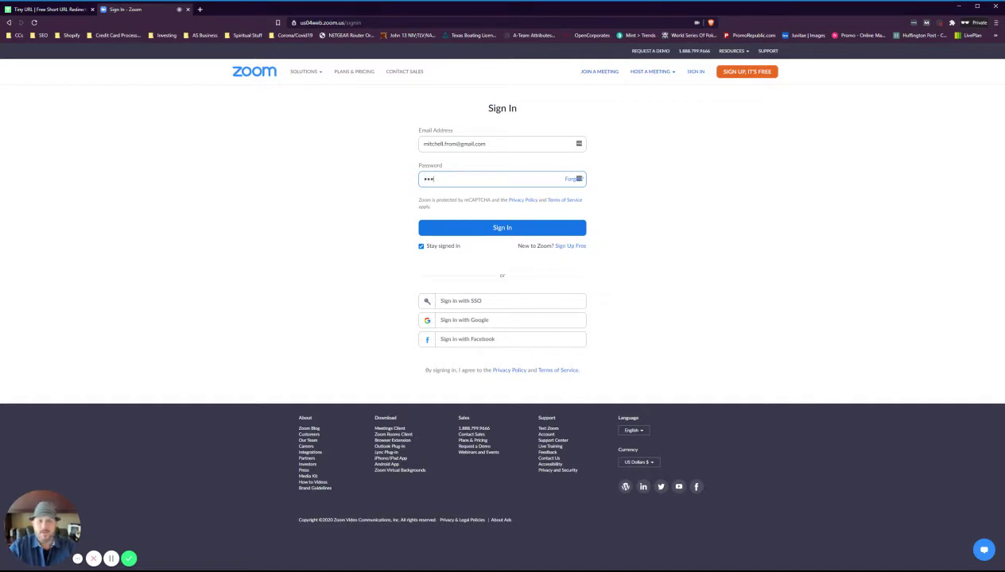
type("••••••••")
key("Return")
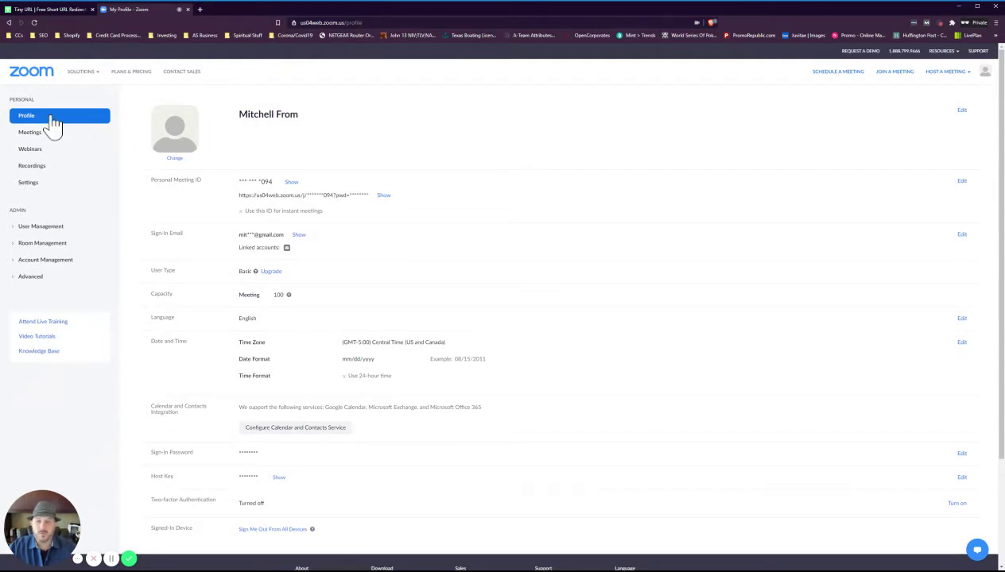
Open the meeting settings and reveal the PMI passcode under Security
left_click(34, 188)
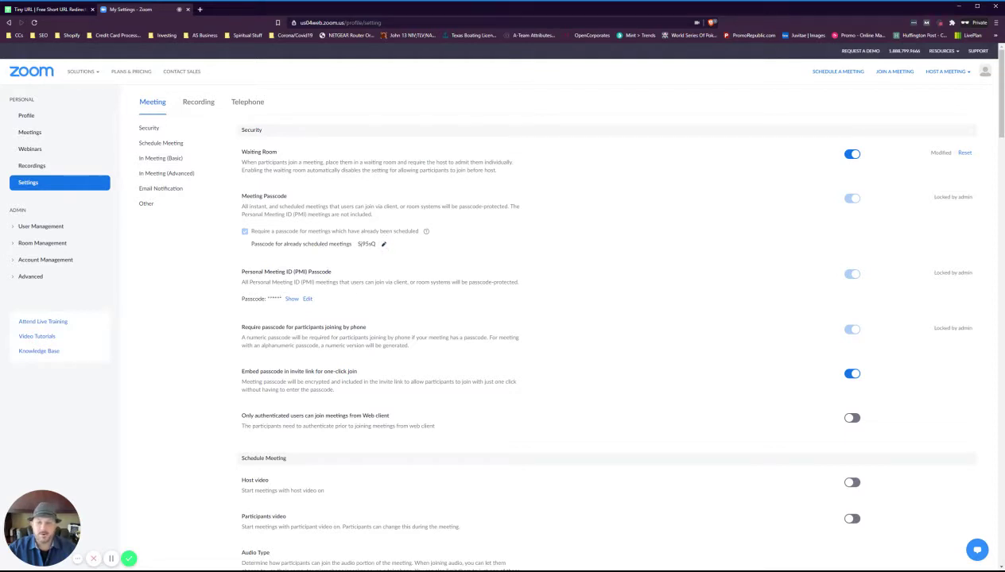
left_click(292, 298)
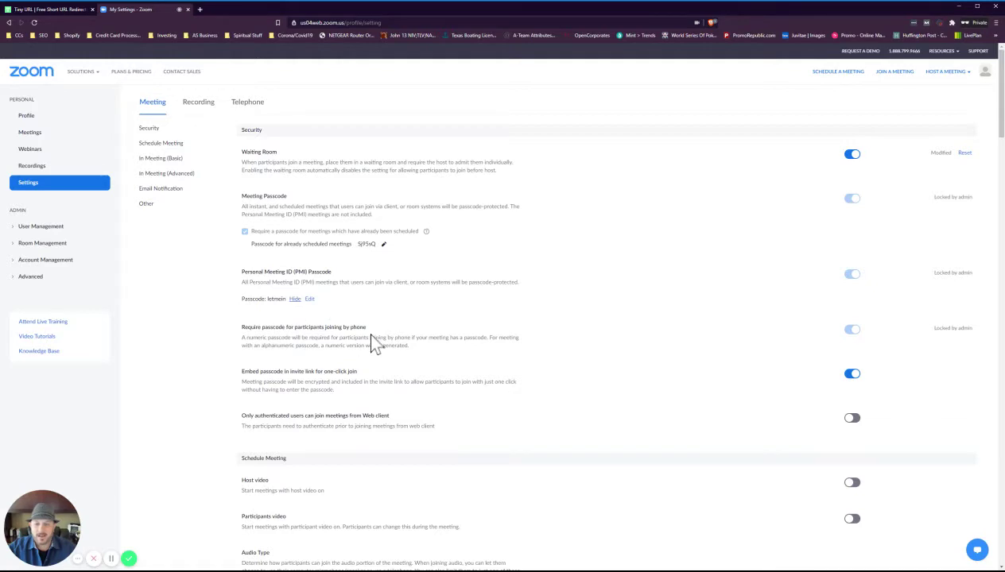
Turn on 'Use Personal Meeting ID (PMI) when starting an instant meeting' under Schedule Meeting
scroll(366, 330, "down", 3)
scroll(362, 254, "down", 2)
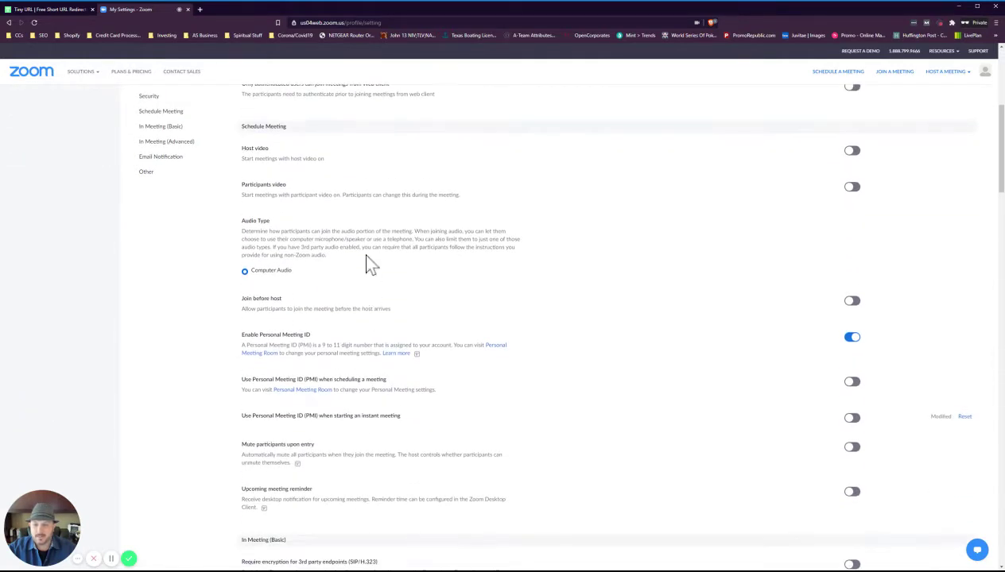
scroll(366, 306, "down", 1)
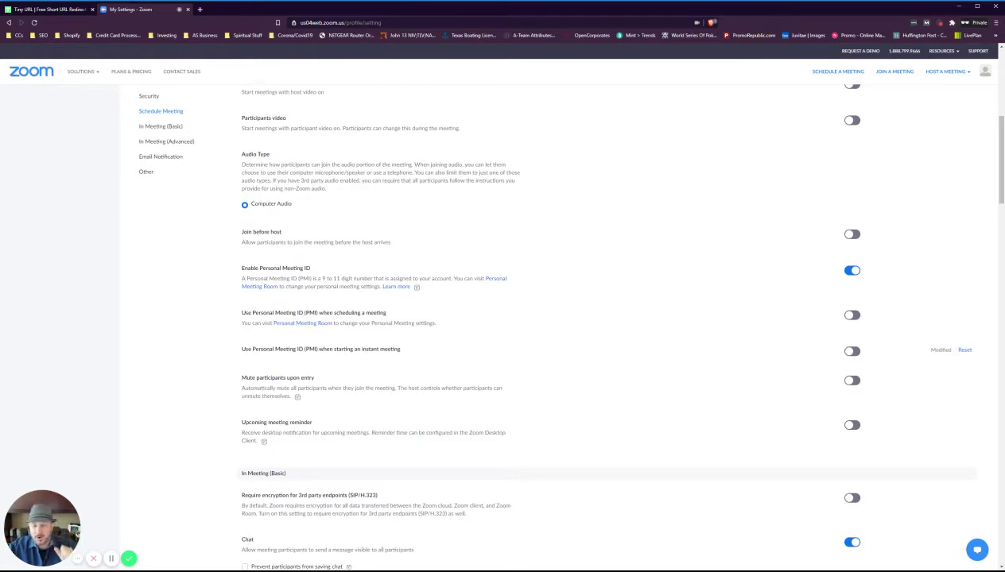
left_click(851, 352)
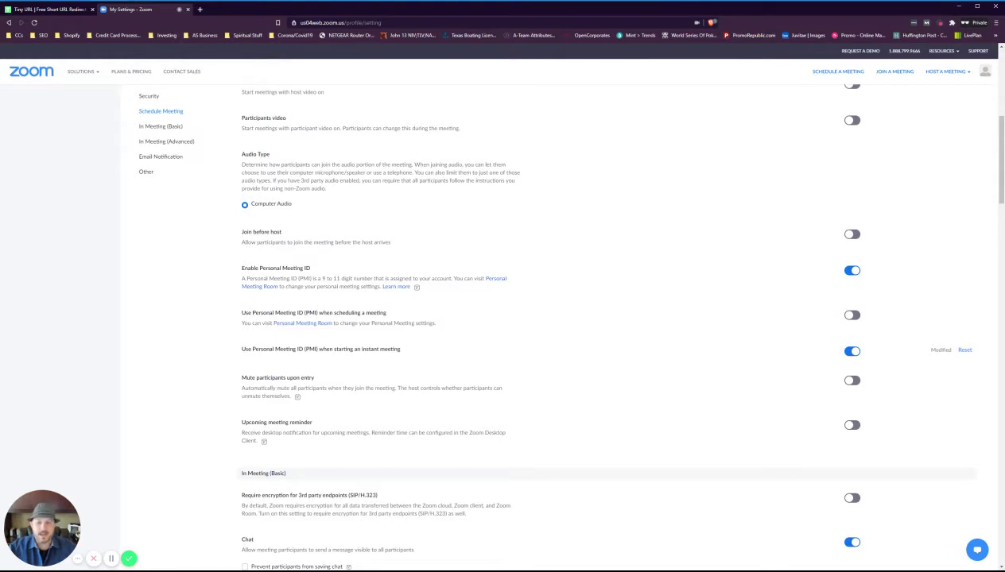
scroll(375, 351, "up", 6)
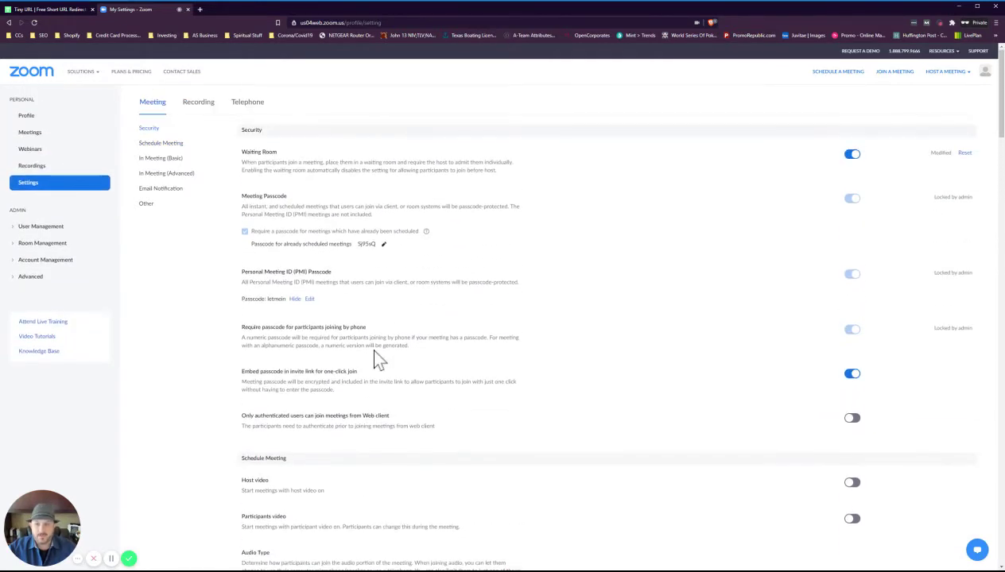
Return to the Profile page and reveal the full personal meeting link with its passcode
left_click(26, 117)
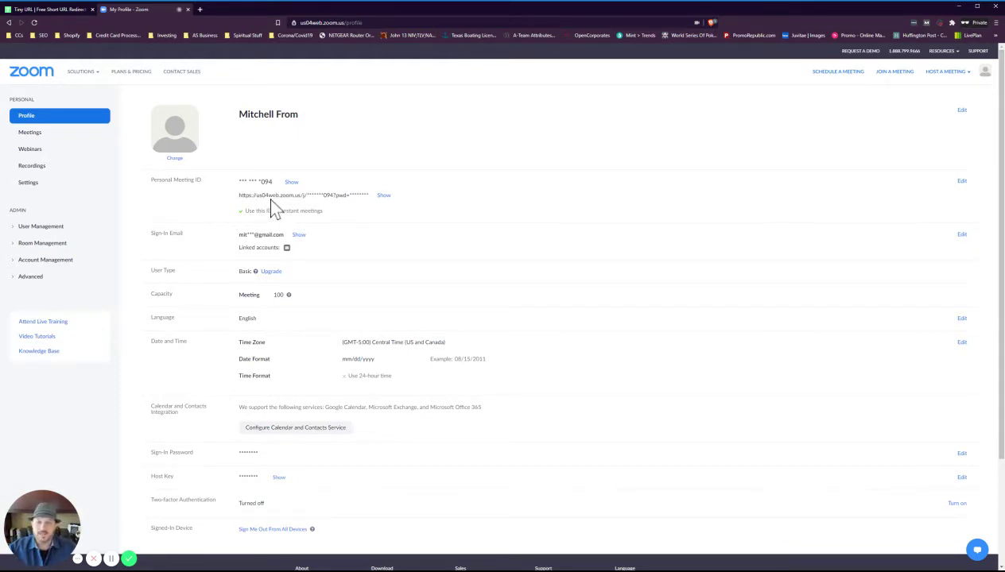
left_click(292, 182)
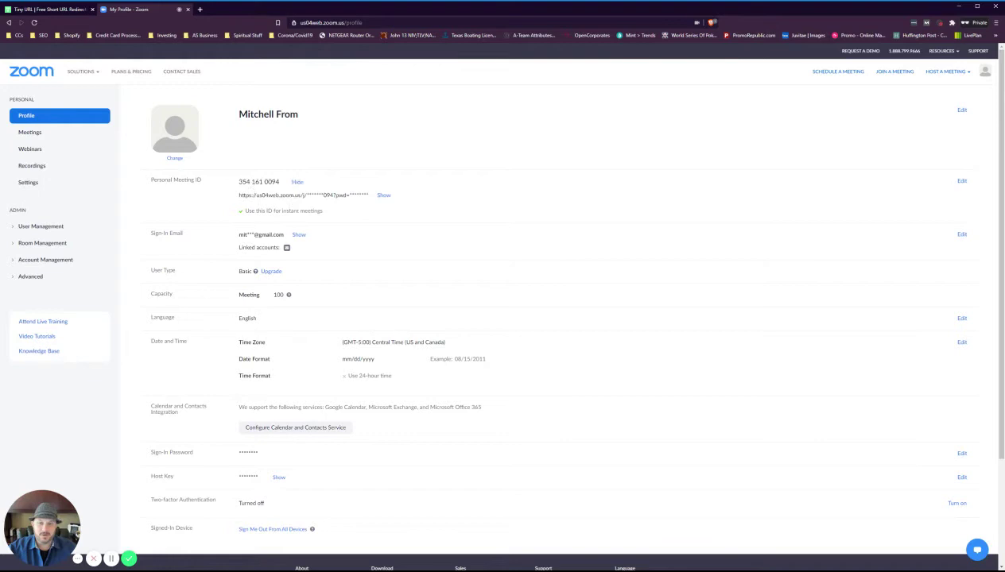
left_click(296, 182)
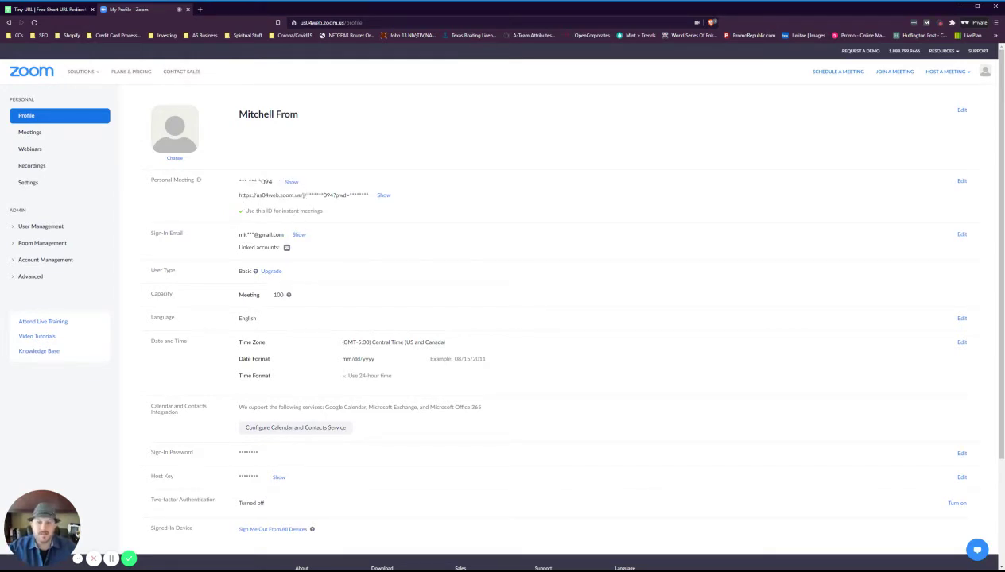
left_click(383, 195)
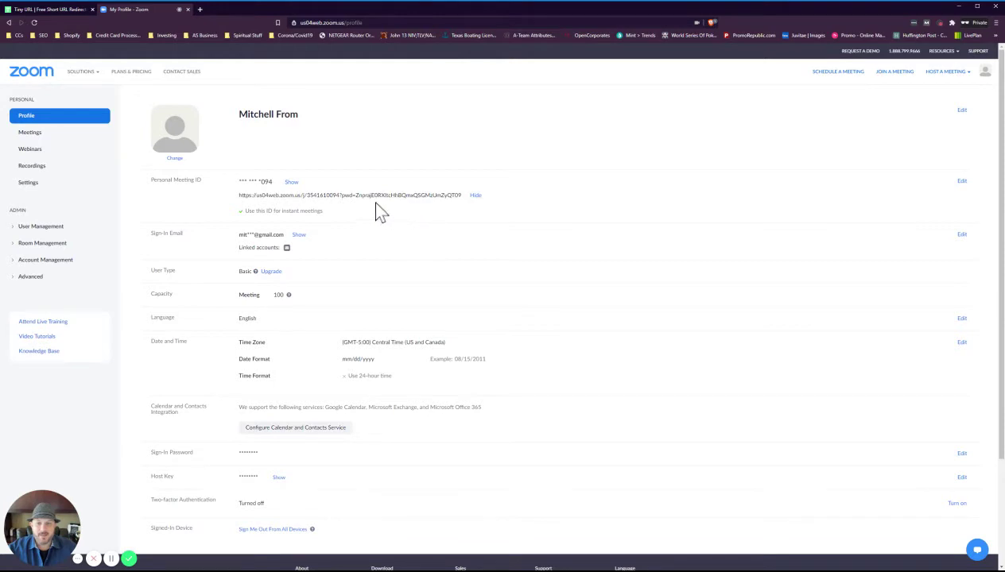
Select the entire personal meeting link, passcode included
left_click_drag(341, 195, 451, 196)
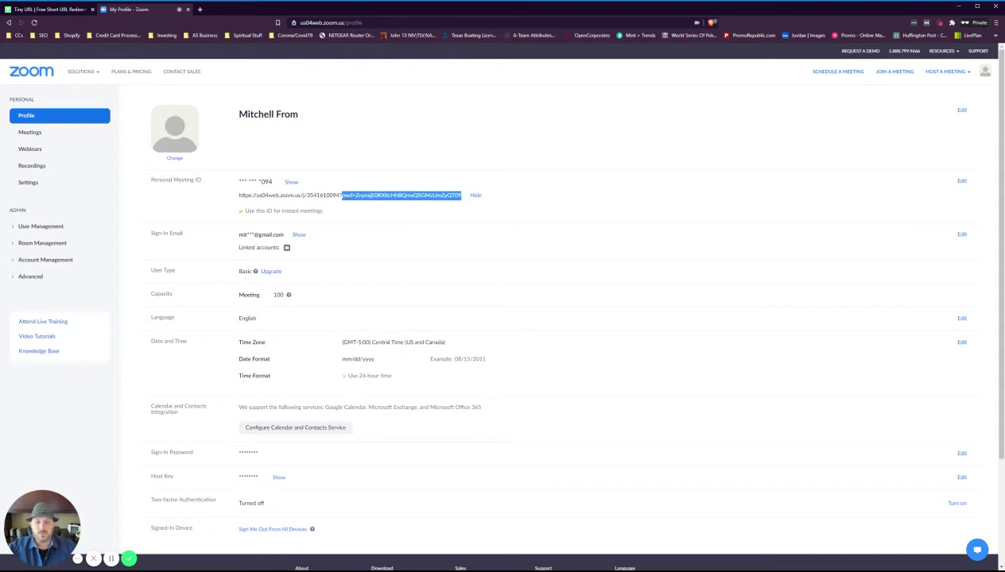
left_click(299, 202)
left_click_drag(238, 195, 473, 205)
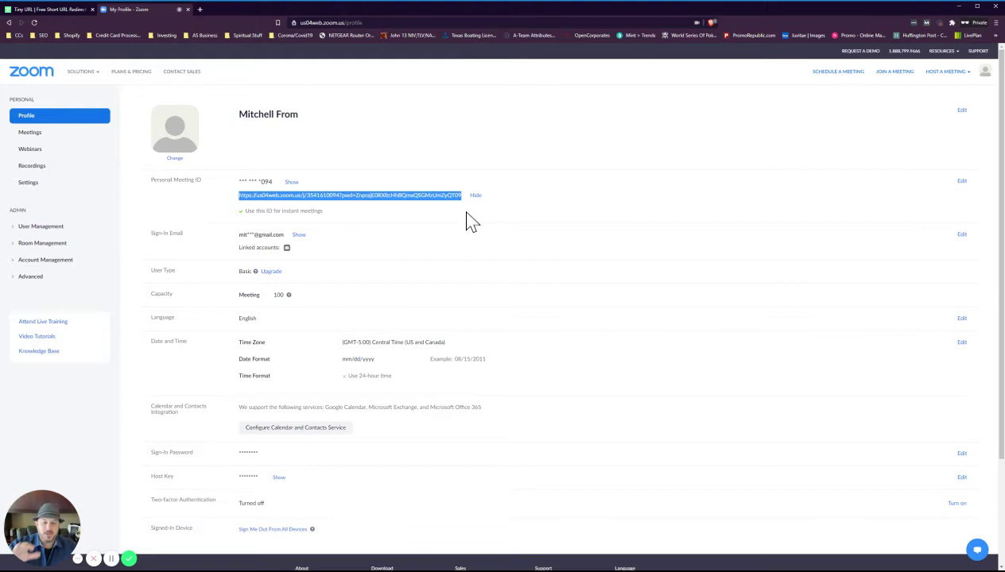
Paste the Zoom meeting link into tiny.cc's long-URL box, add a personalised custom ending, and shorten it
left_click(62, 11)
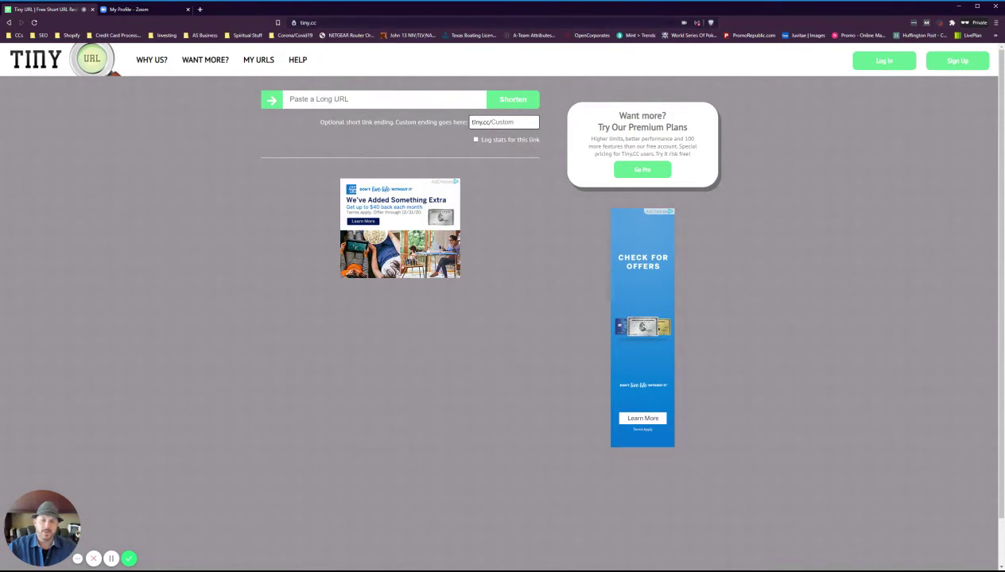
left_click(290, 99)
key("ctrl+v")
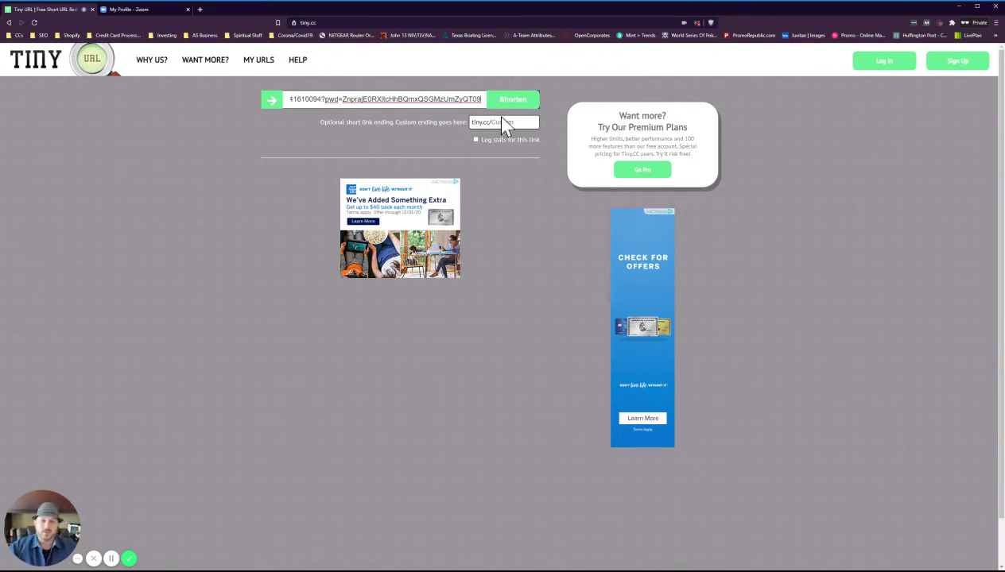
left_click(499, 123)
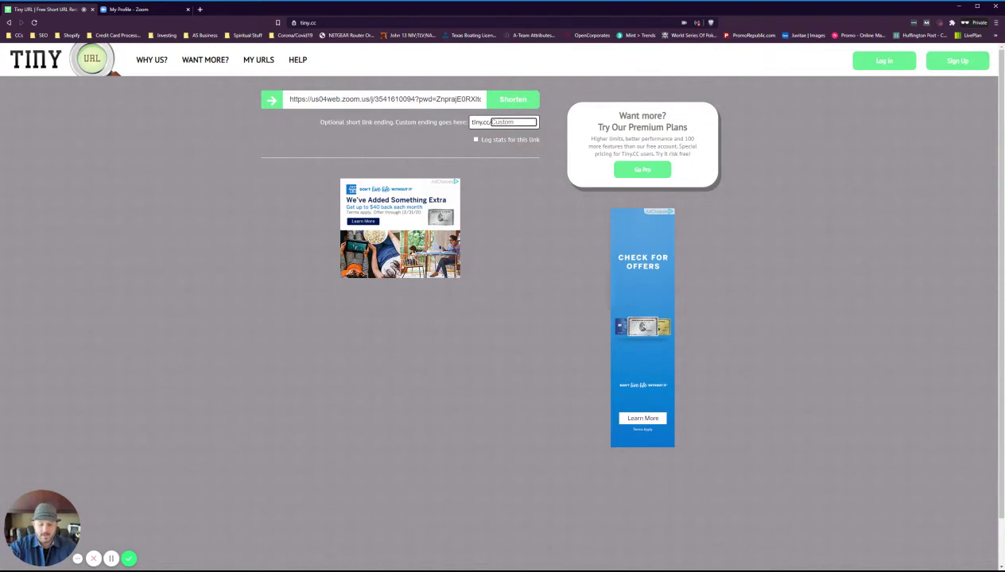
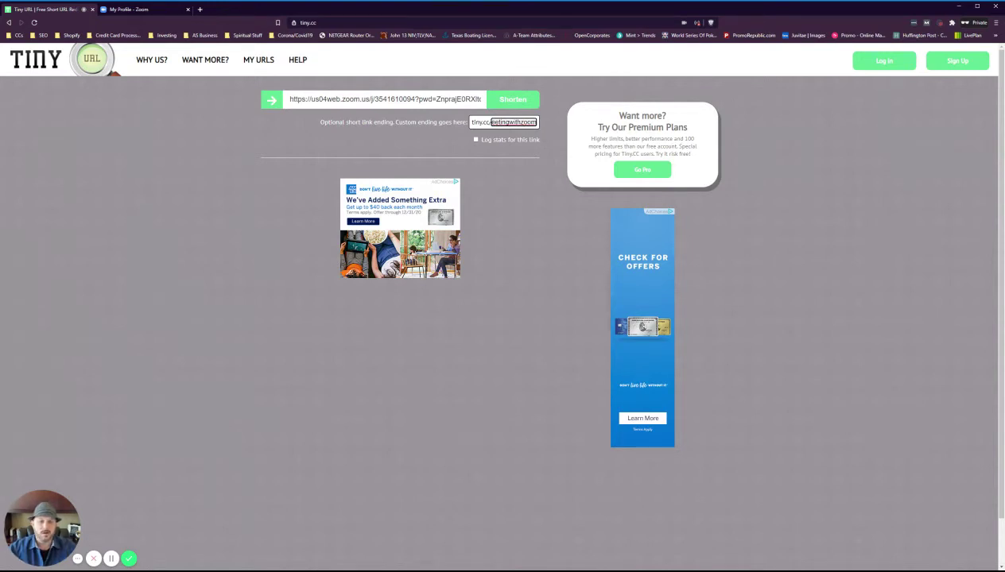
left_click(520, 105)
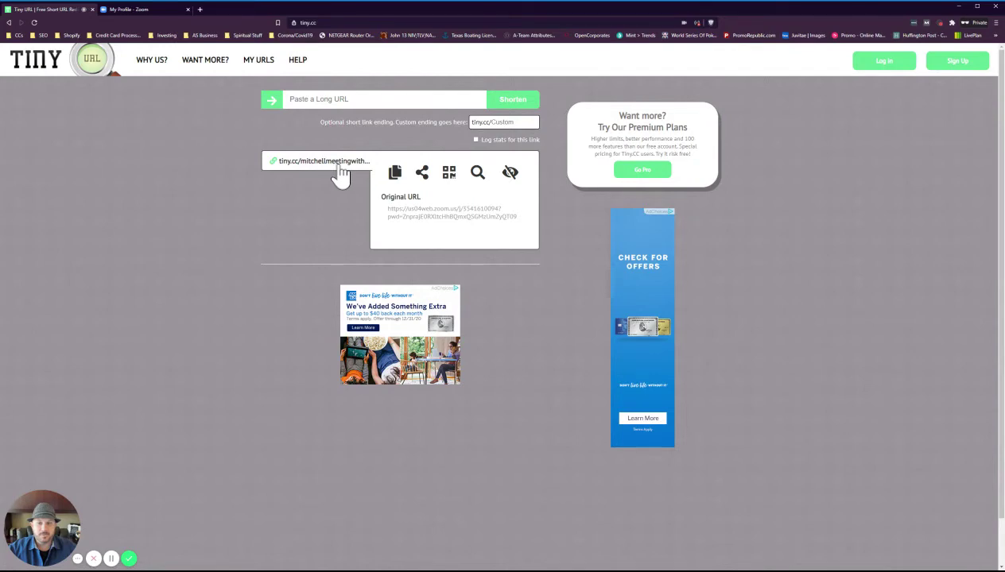
Start a tiny.cc address in a new private tab, then check the short link's exact ending on tiny.cc
left_click(200, 9)
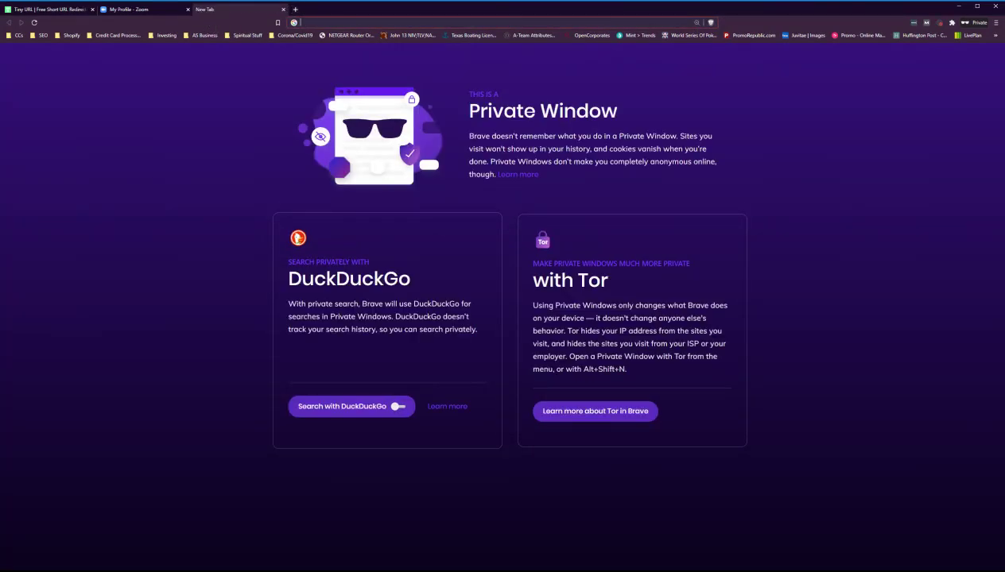
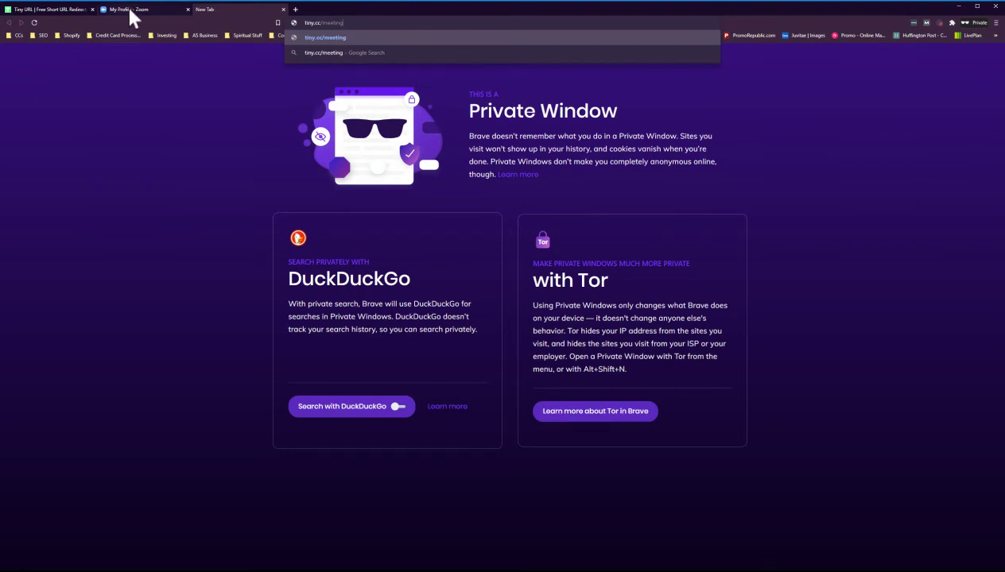
left_click(129, 9)
left_click(54, 8)
left_click(421, 171)
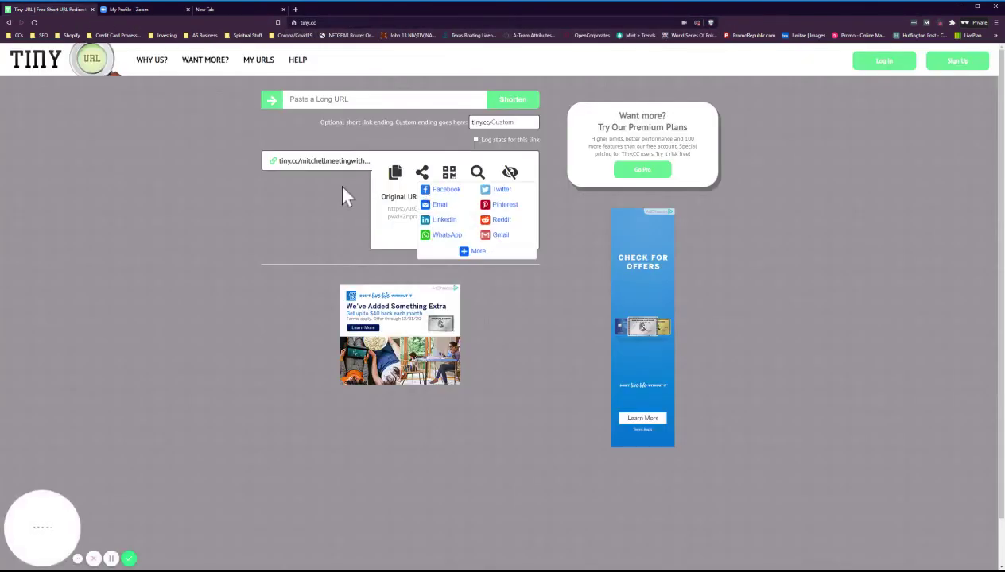
left_click(320, 171)
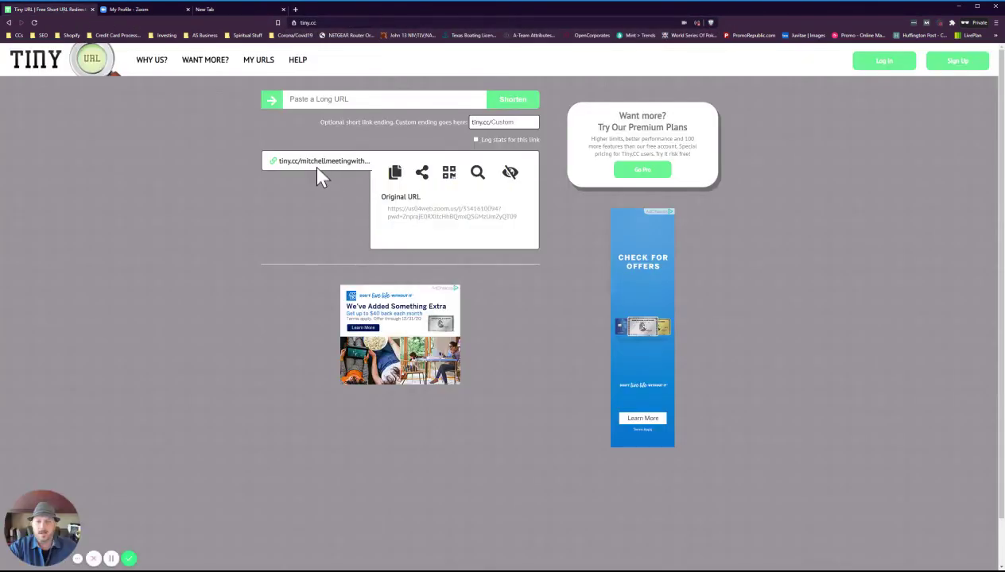
Correct the address to tiny.cc/ plus the custom ending and load the short link
left_click(207, 11)
double_click(328, 23)
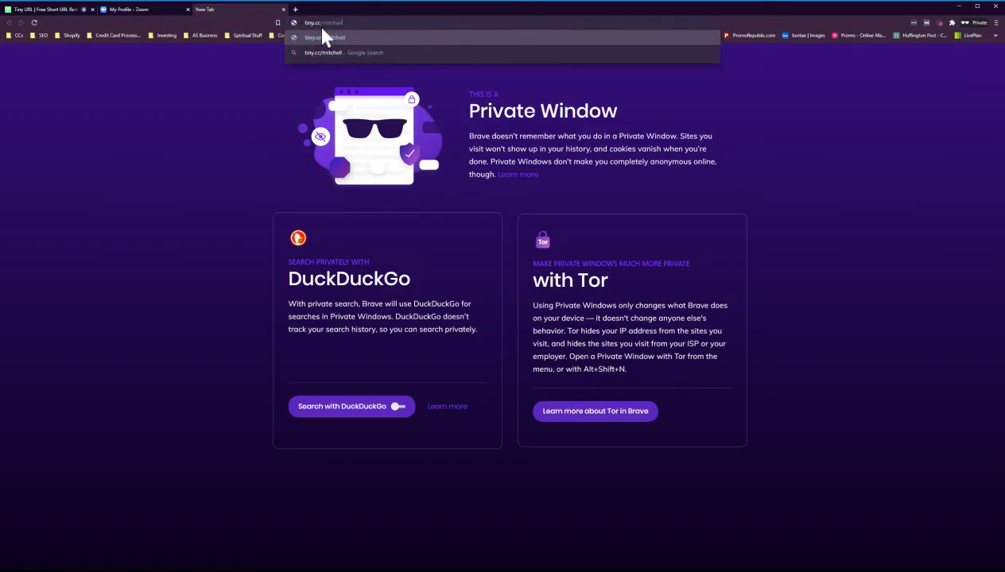
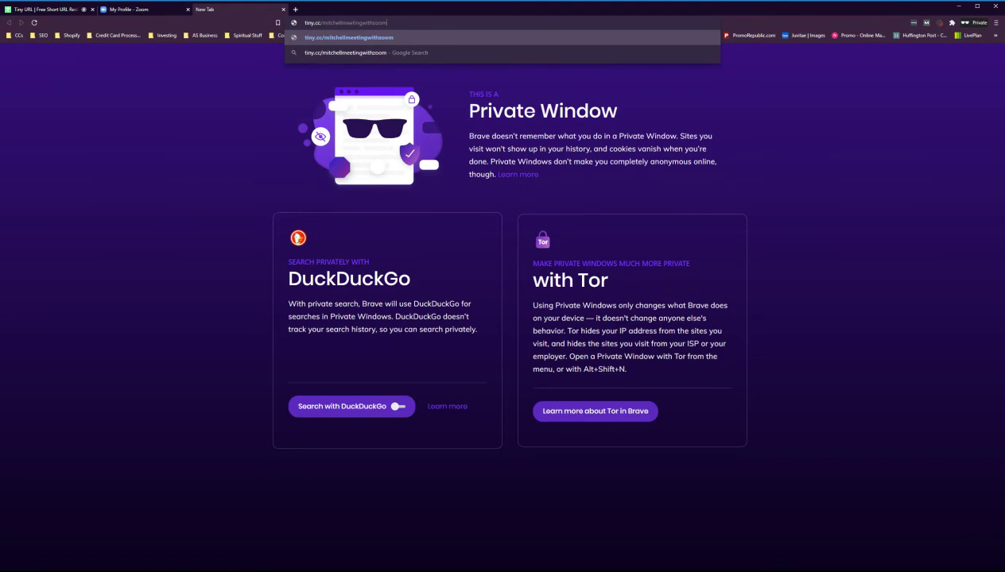
key("Return")
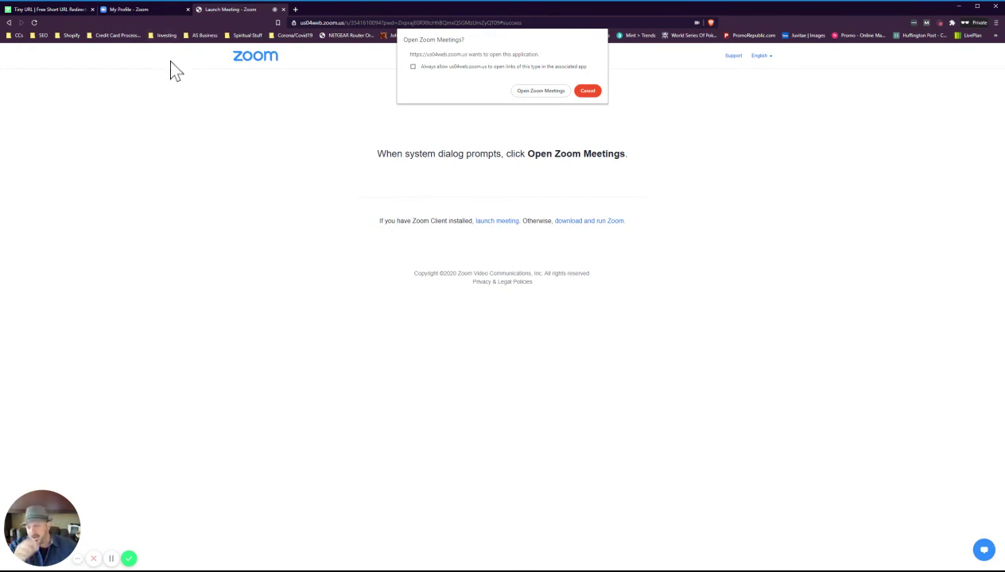
Compare against the tiny.cc results, then return to the Launch Meeting page showing the Open Zoom Meetings prompt
left_click(42, 9)
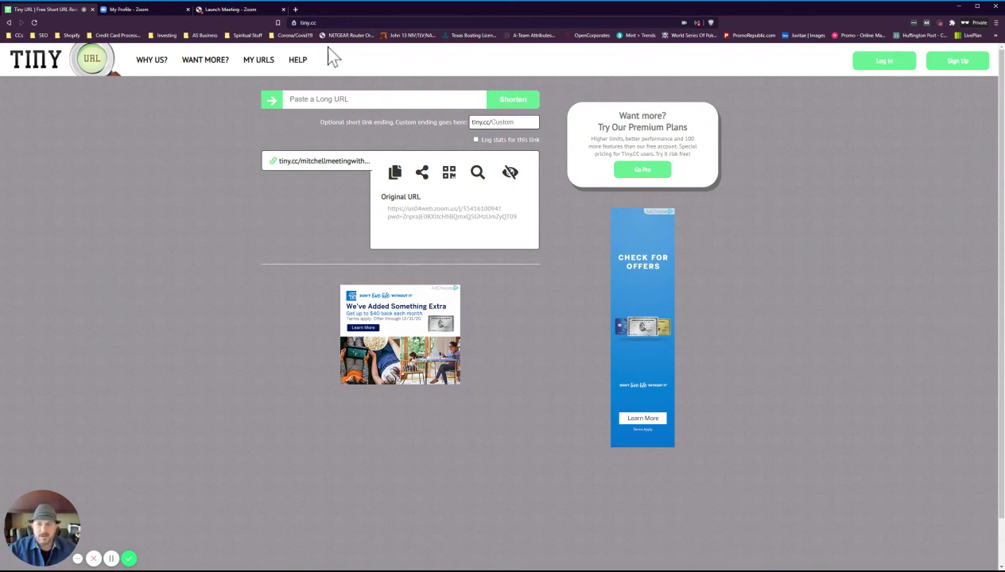
left_click(233, 10)
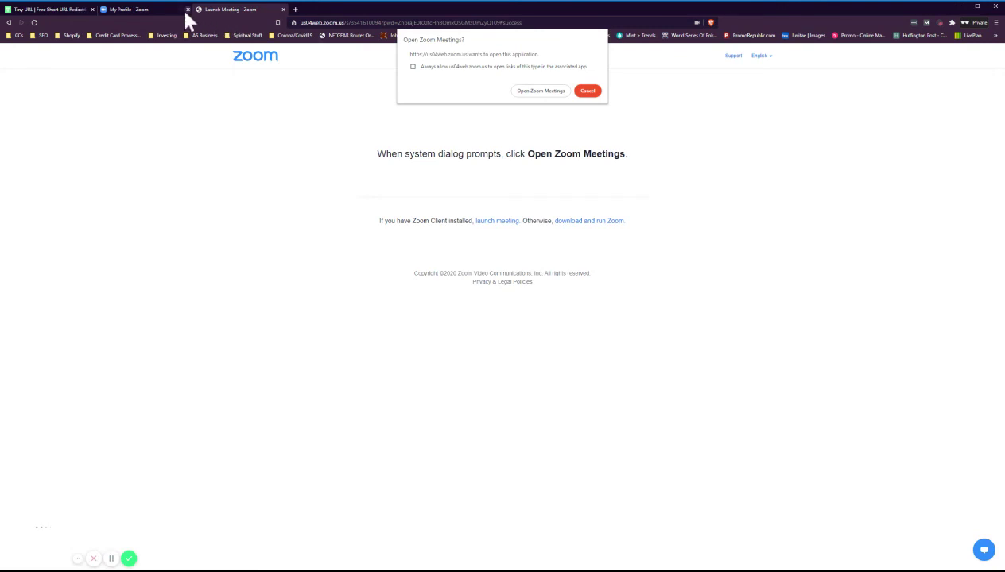